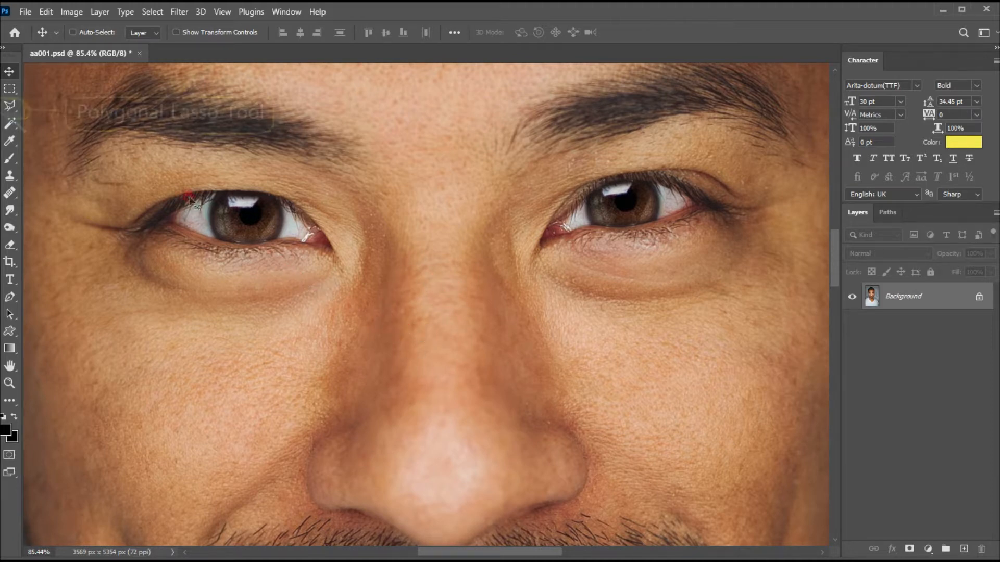
Outline the eye bag and cheek below the left-hand eye with the Polygonal Lasso and copy it onto a new layer
left_click(11, 106)
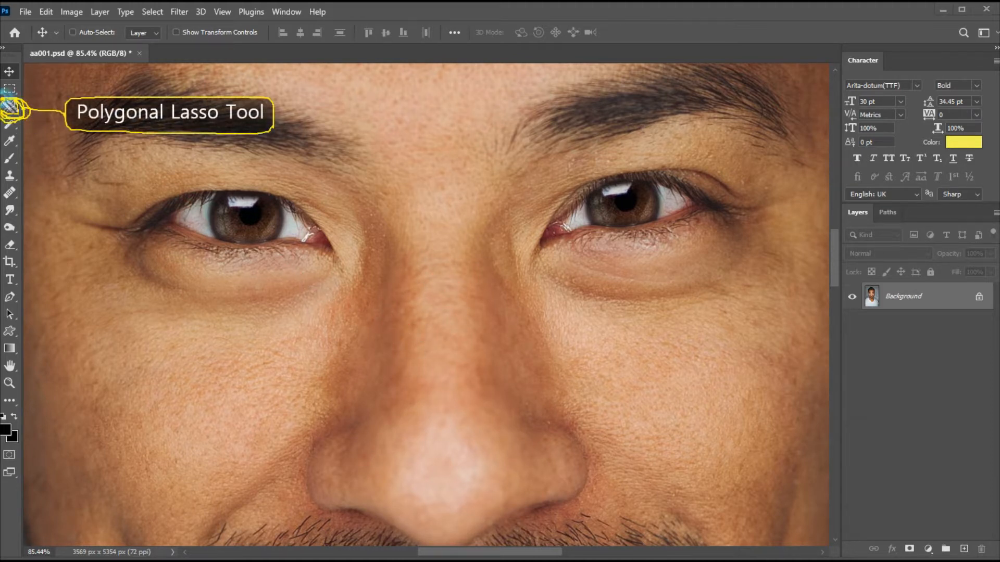
left_click(10, 107)
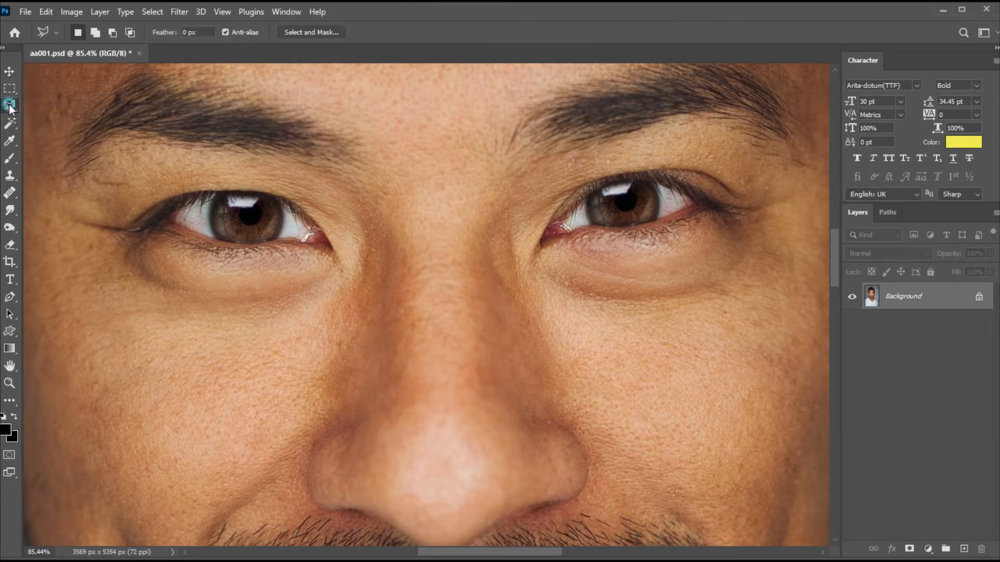
mouse_move(57, 221)
left_mouse_down()
mouse_move(111, 219)
mouse_move(138, 239)
mouse_move(236, 263)
left_mouse_up()
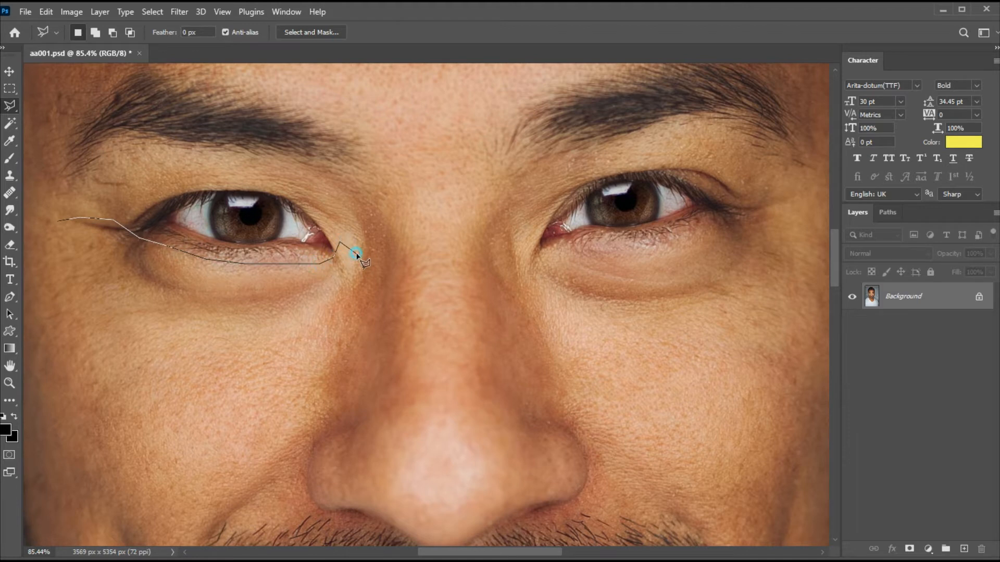
mouse_move(323, 333)
left_mouse_down()
mouse_move(302, 425)
mouse_move(228, 456)
mouse_move(86, 478)
mouse_move(47, 436)
mouse_move(46, 223)
left_mouse_up()
left_click(58, 223)
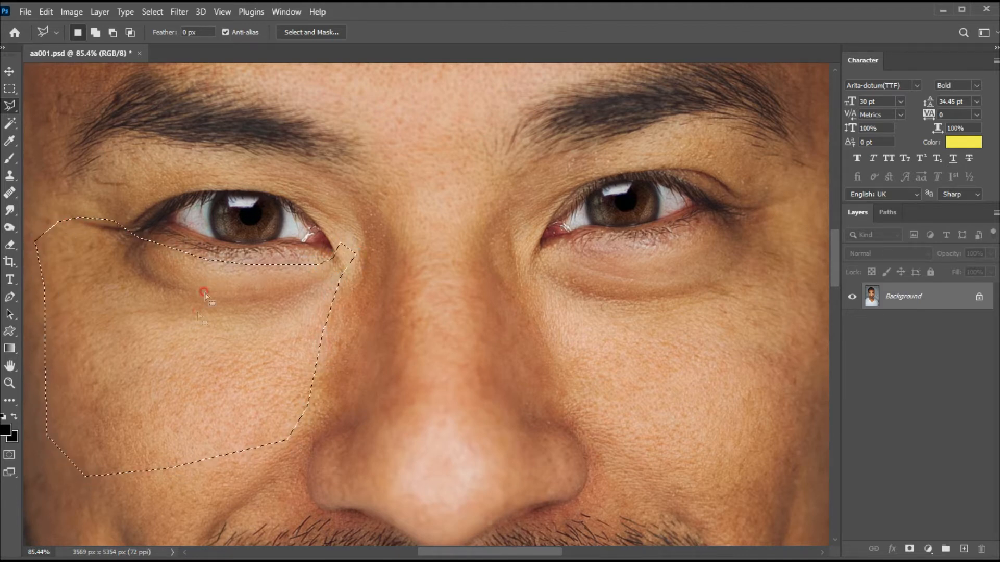
key("ctrl+c")
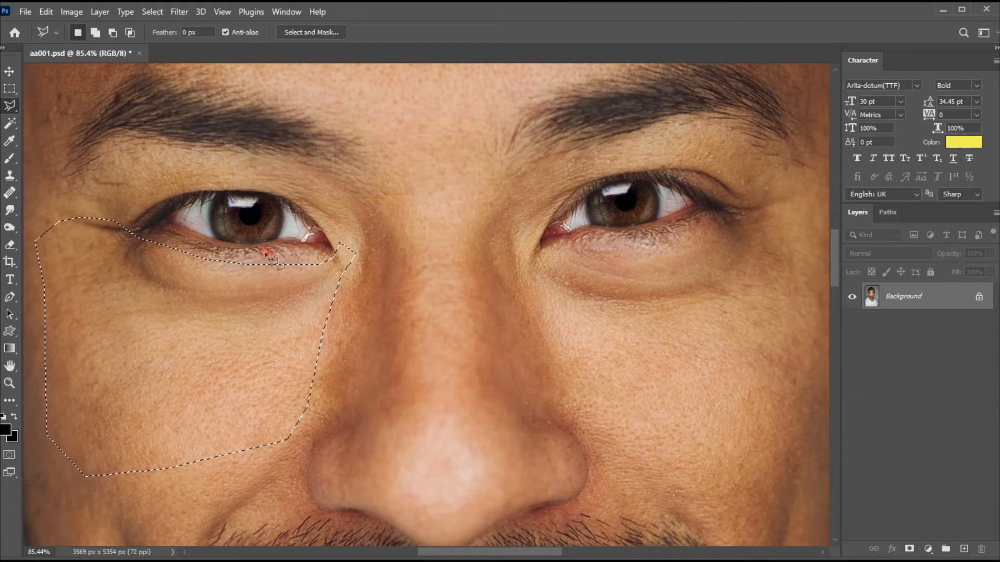
key("ctrl+v")
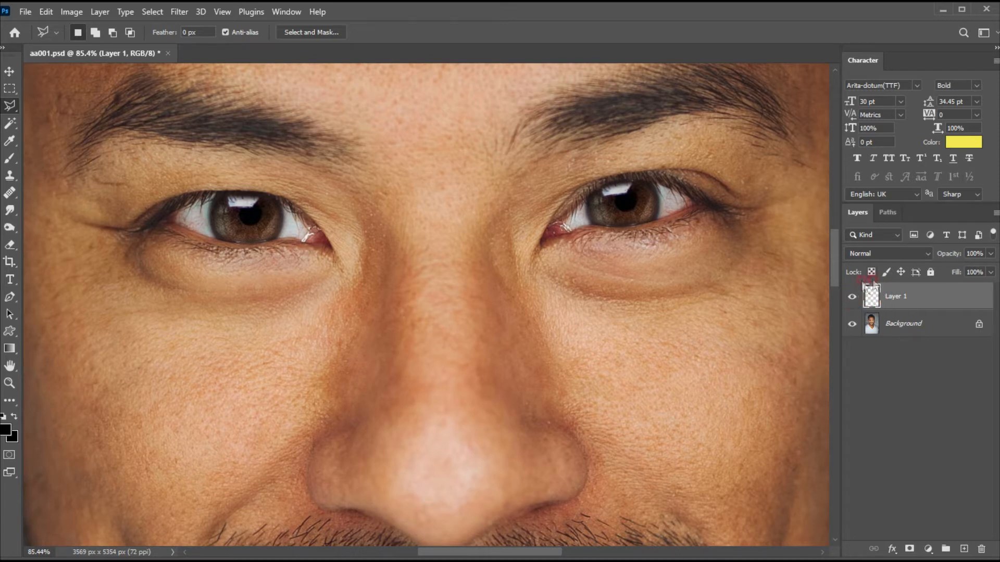
Warp the copied left-hand cheek patch upward so smooth skin covers the eye bag up to the lower lashes
key("ctrl+t")
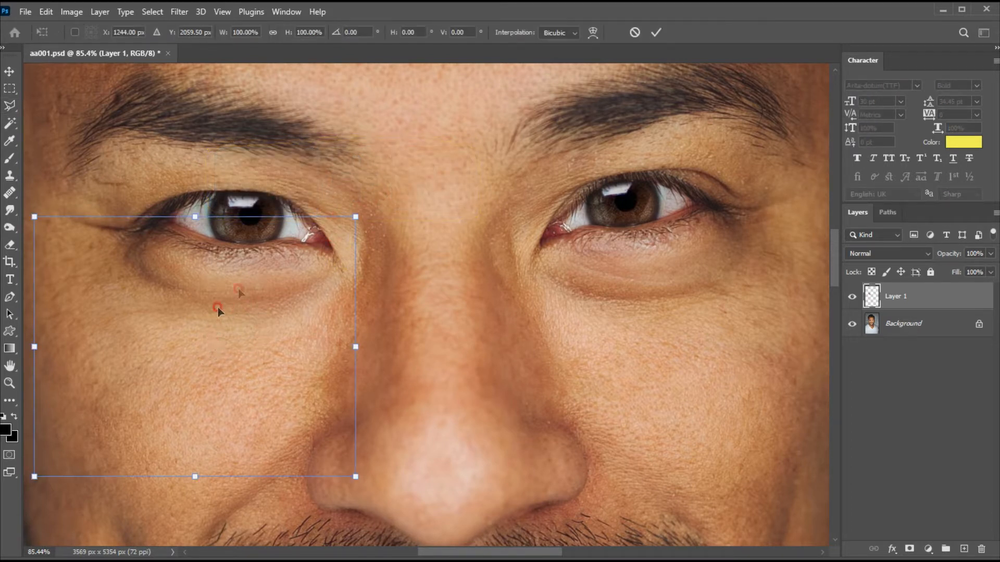
left_click(592, 35)
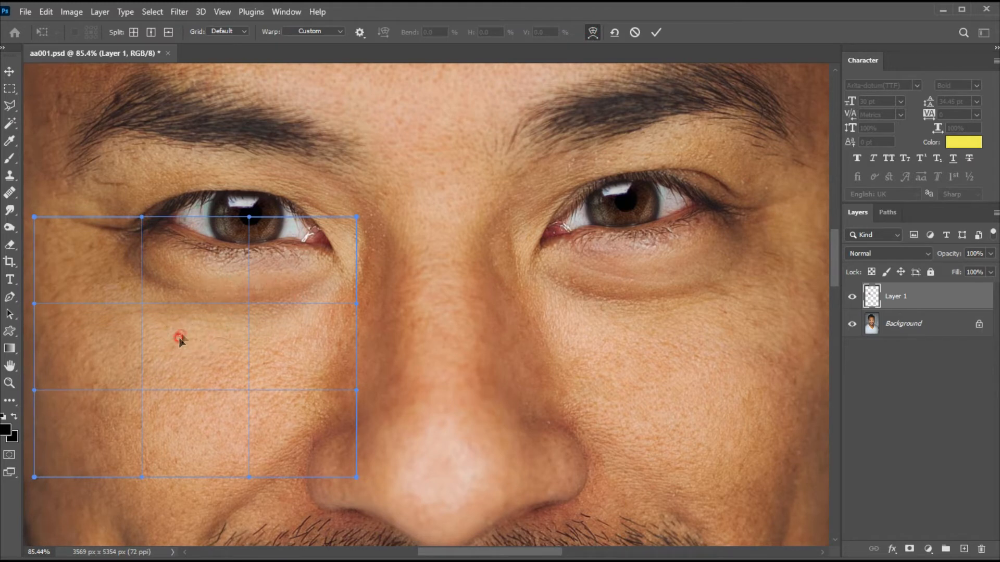
left_click_drag(200, 437, 209, 381)
left_click_drag(104, 251, 111, 246)
left_click_drag(274, 279, 323, 252)
left_click_drag(330, 293, 323, 289)
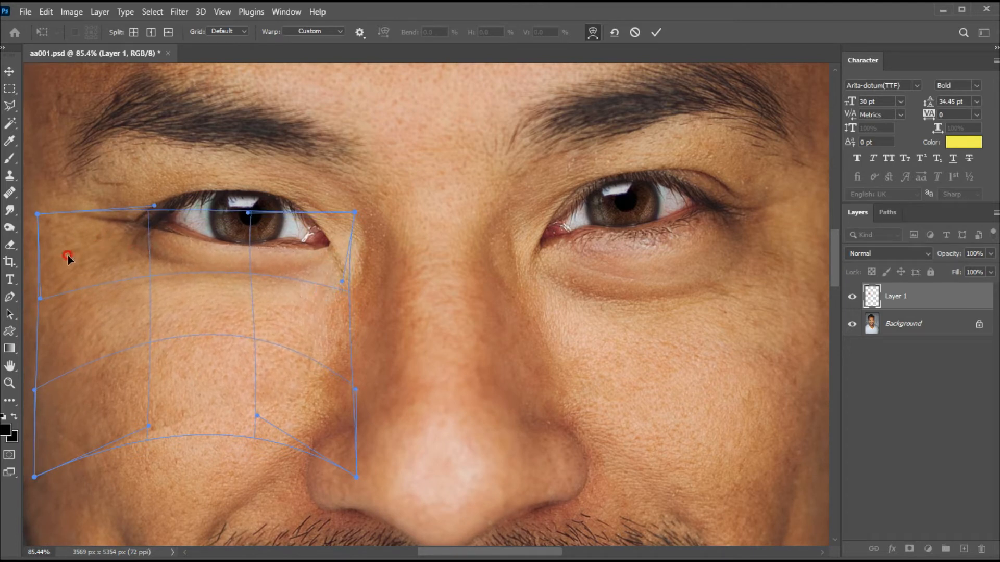
Refine the left-hand patch's warp at the outer eye corner, under the lid and beside the nose, and apply it
left_click_drag(70, 256, 83, 254)
left_click_drag(222, 250, 223, 255)
left_click_drag(193, 382, 193, 373)
left_click_drag(112, 229, 117, 224)
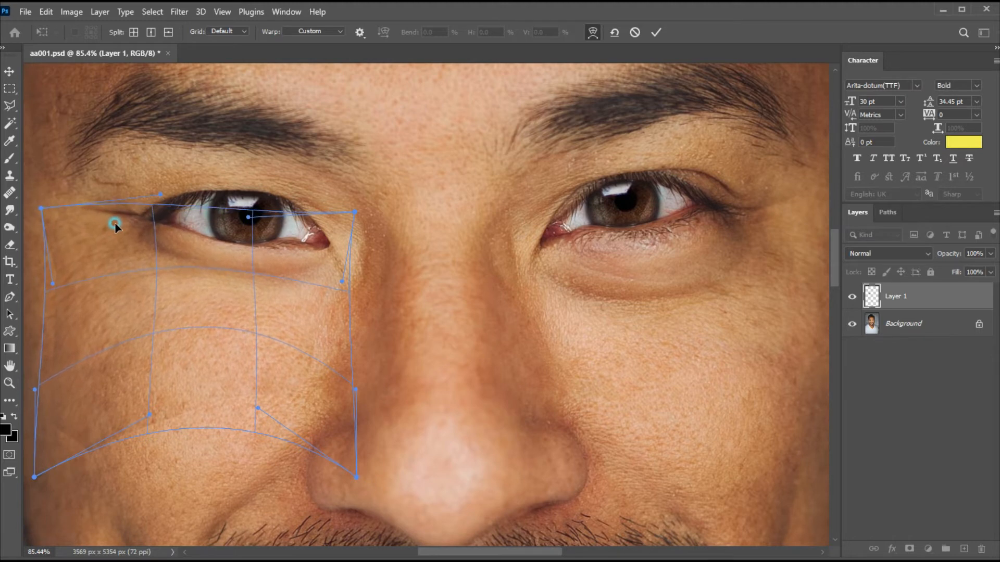
left_click_drag(335, 317, 332, 315)
left_click_drag(279, 387, 281, 379)
left_click_drag(324, 313, 329, 311)
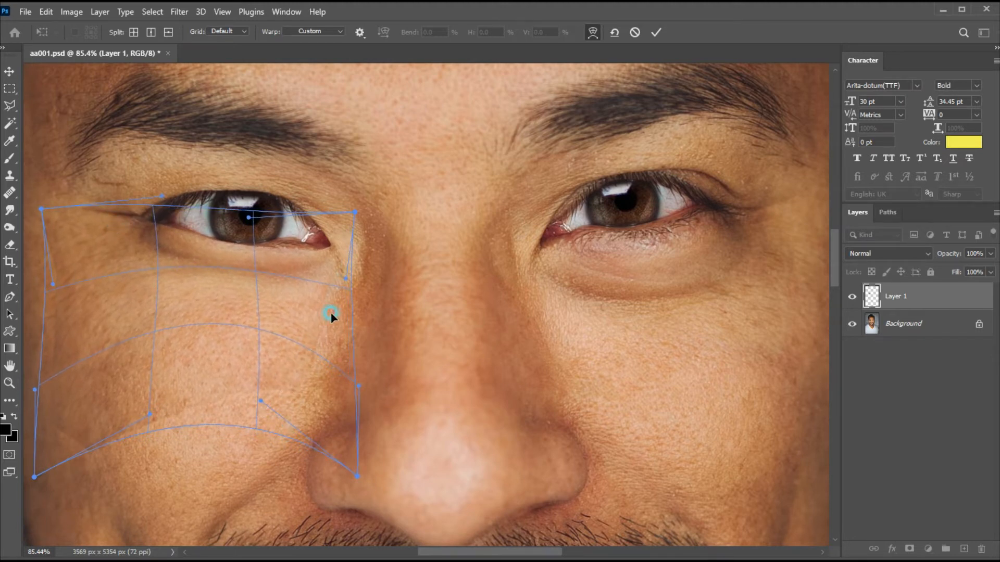
left_click_drag(314, 263, 313, 262)
left_click(654, 32)
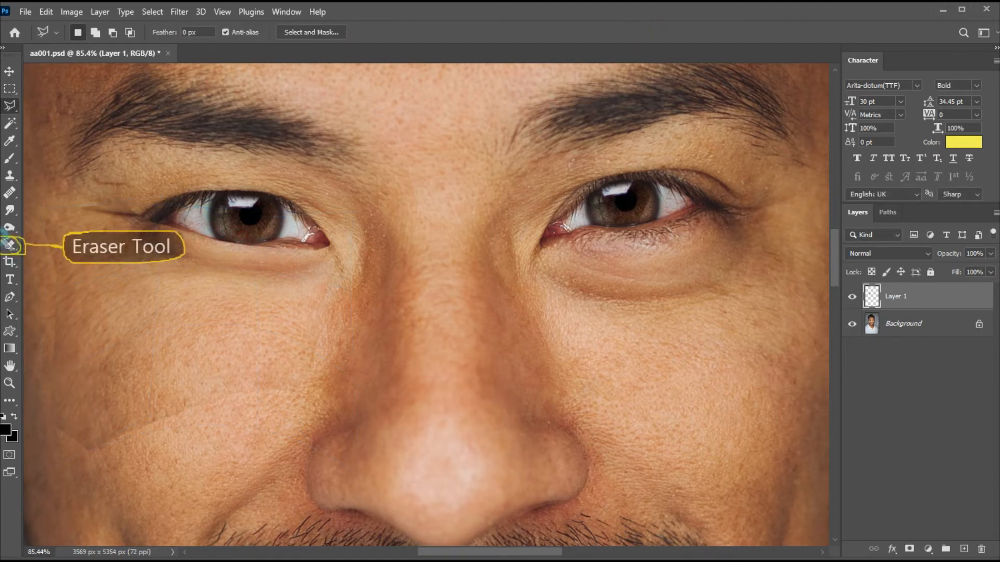
Blend the seams of the warped patch on the left-hand cheek into the surrounding skin with a soft Eraser
left_click(11, 245)
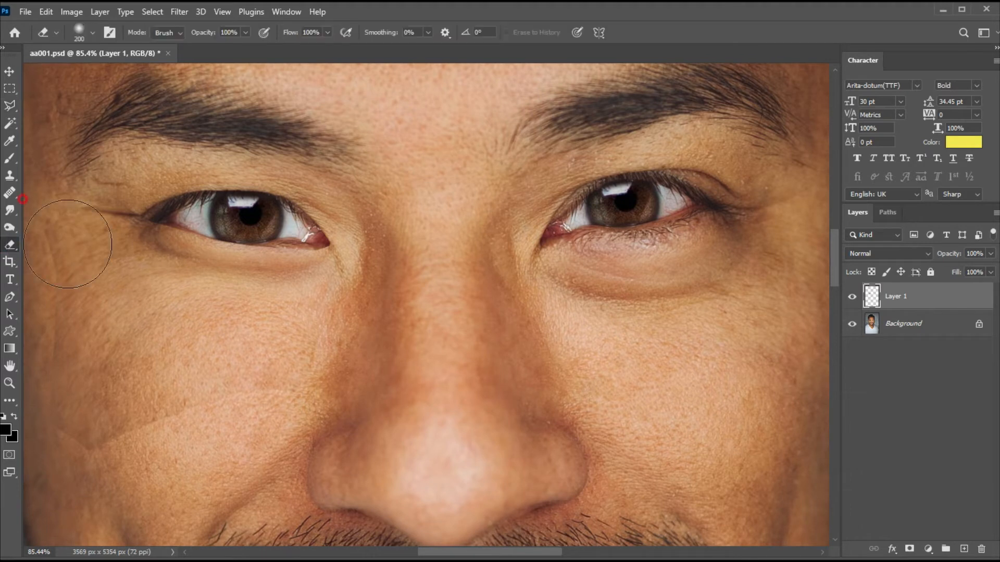
key("bracketleft")
key("bracketleft")
mouse_move(124, 422)
left_mouse_down()
mouse_move(139, 438)
mouse_move(172, 409)
mouse_move(208, 401)
left_mouse_up()
key("bracketright")
key("bracketright")
key("bracketright")
mouse_move(289, 437)
left_mouse_down()
mouse_move(196, 429)
mouse_move(225, 401)
mouse_move(180, 419)
left_mouse_up()
Erase the patch along the left-hand eye's lower lid with a 50 px Eraser to restore the original lashes
key("bracketleft")
key("bracketleft")
key("bracketleft")
key("bracketleft")
key("bracketleft")
left_click(212, 239)
mouse_move(212, 239)
left_mouse_down()
mouse_move(267, 252)
mouse_move(322, 239)
mouse_move(209, 240)
left_mouse_up()
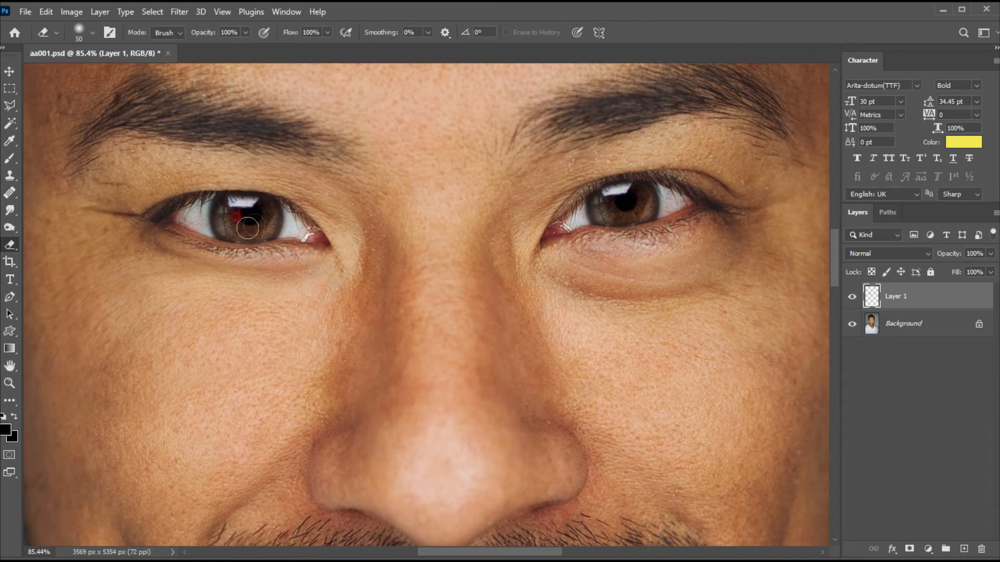
Outline the right-hand eye bag and cheek on the Background layer with the Polygonal Lasso and copy it to a new layer
left_click(912, 325)
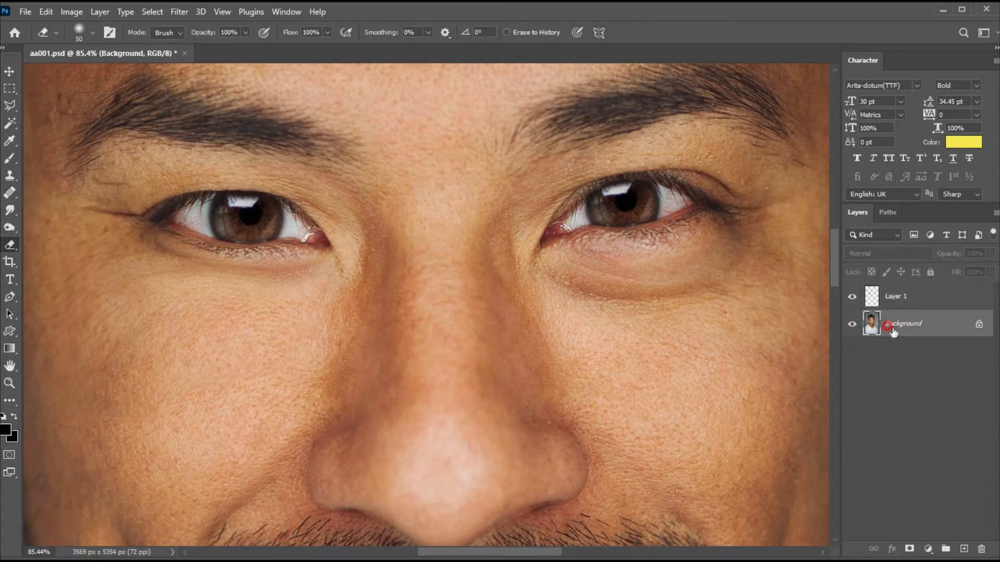
left_click(9, 105)
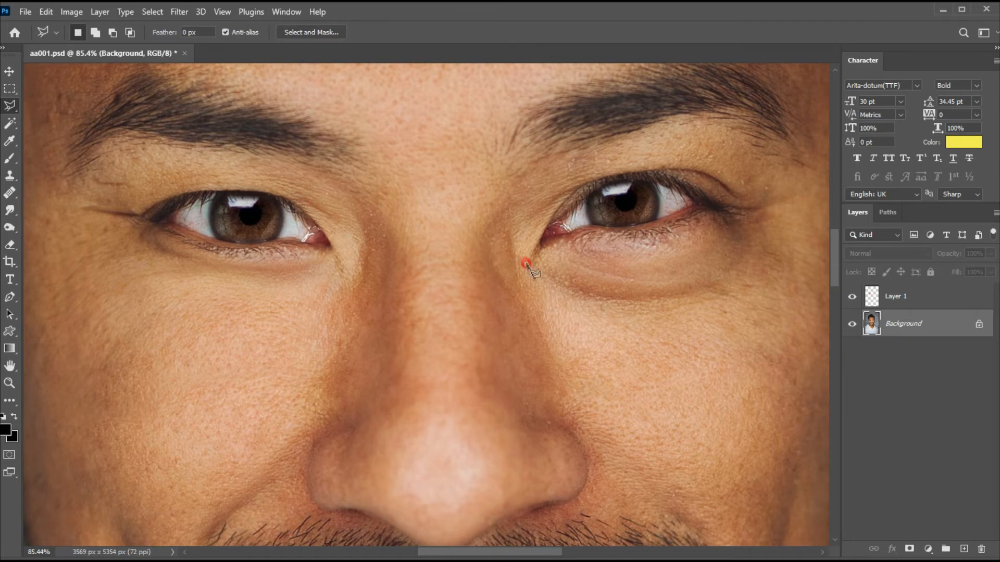
left_click(541, 321)
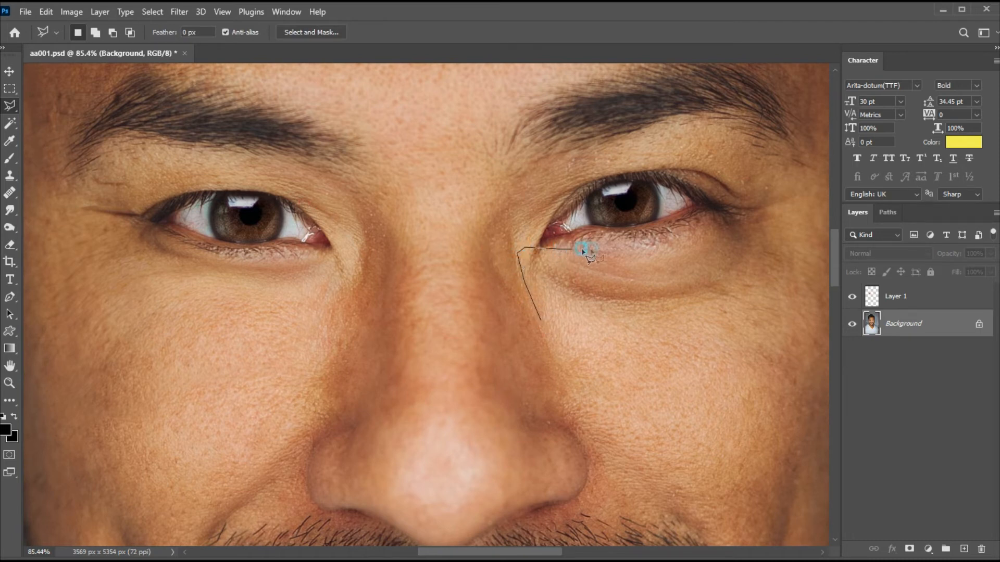
left_click(680, 242)
left_click(694, 230)
left_click(757, 192)
left_click(773, 193)
left_click(795, 231)
left_click(797, 288)
left_click(808, 337)
left_click(782, 395)
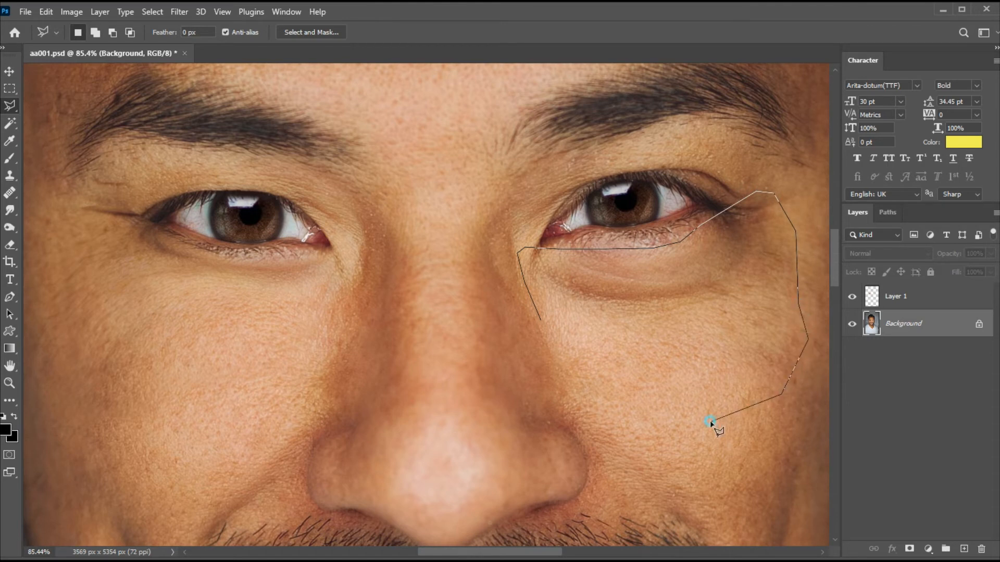
left_click(541, 320)
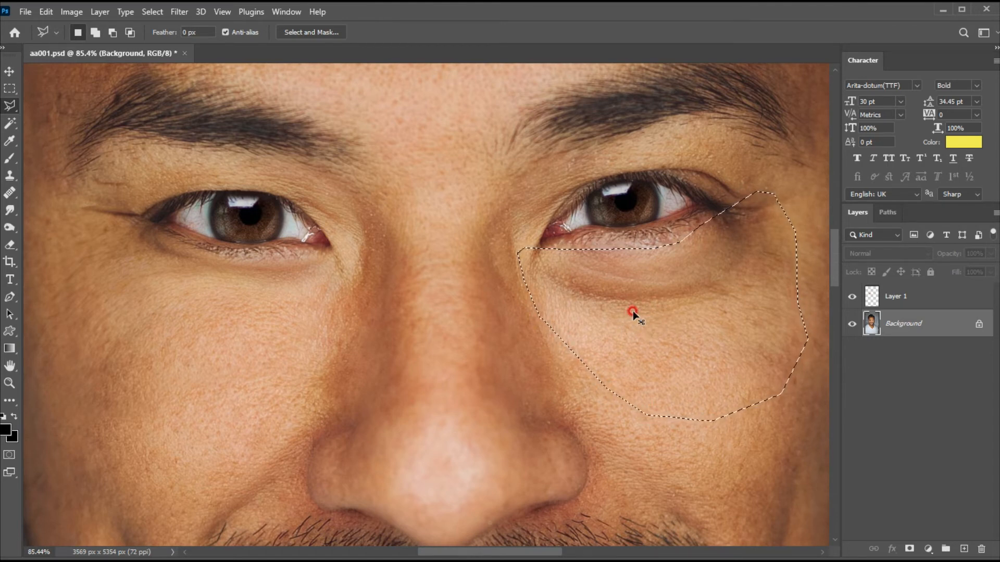
key("ctrl+j")
left_click_drag(858, 333, 748, 304)
Warp the right-hand cheek patch upward over the eye bag and adjust it at the outer eye corner
key("ctrl+t")
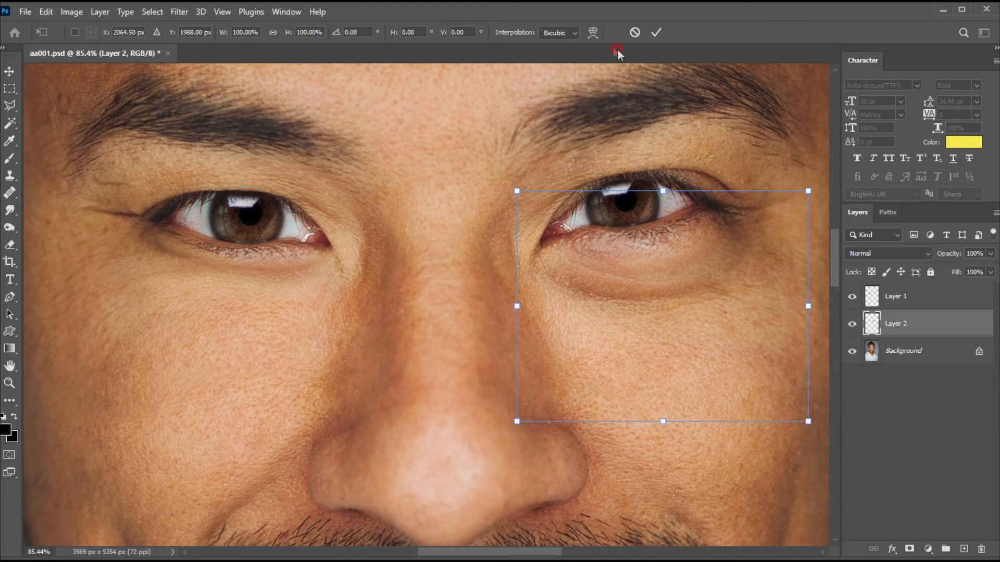
left_click(591, 32)
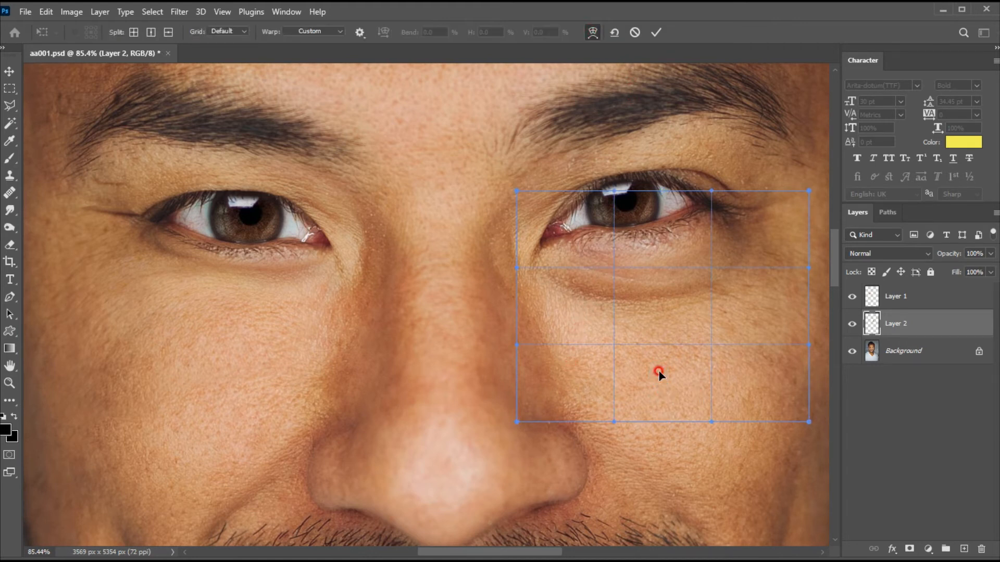
left_click_drag(658, 374, 583, 341)
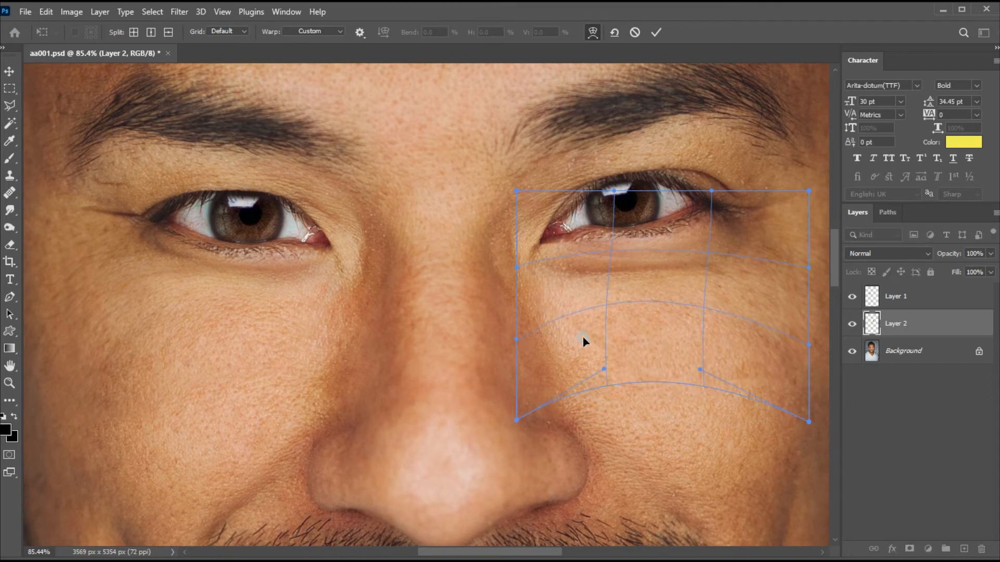
left_click_drag(746, 342, 741, 327)
left_click_drag(784, 230, 769, 218)
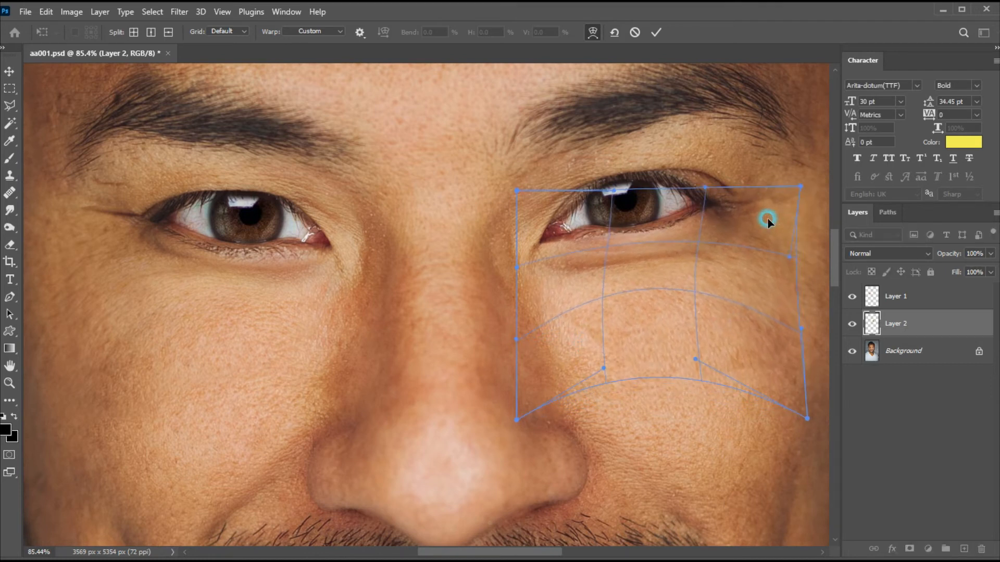
left_click_drag(743, 224, 763, 211)
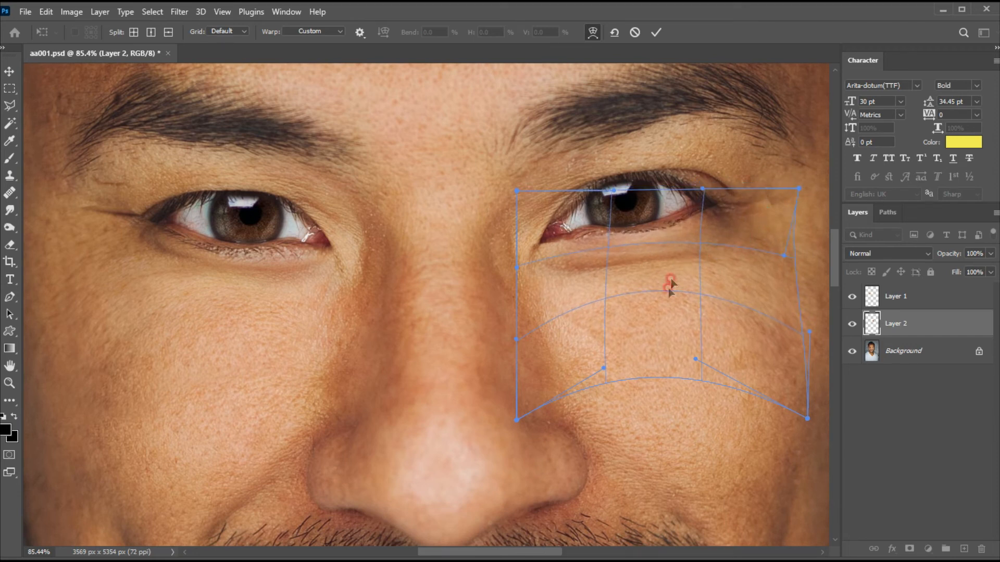
Refine the right-hand patch's warp at the inner eye corner, lower lid and mid-cheek, and apply it
left_click_drag(586, 295, 538, 240)
left_click_drag(642, 279, 637, 275)
left_click_drag(727, 272, 721, 270)
left_click_drag(753, 223, 748, 226)
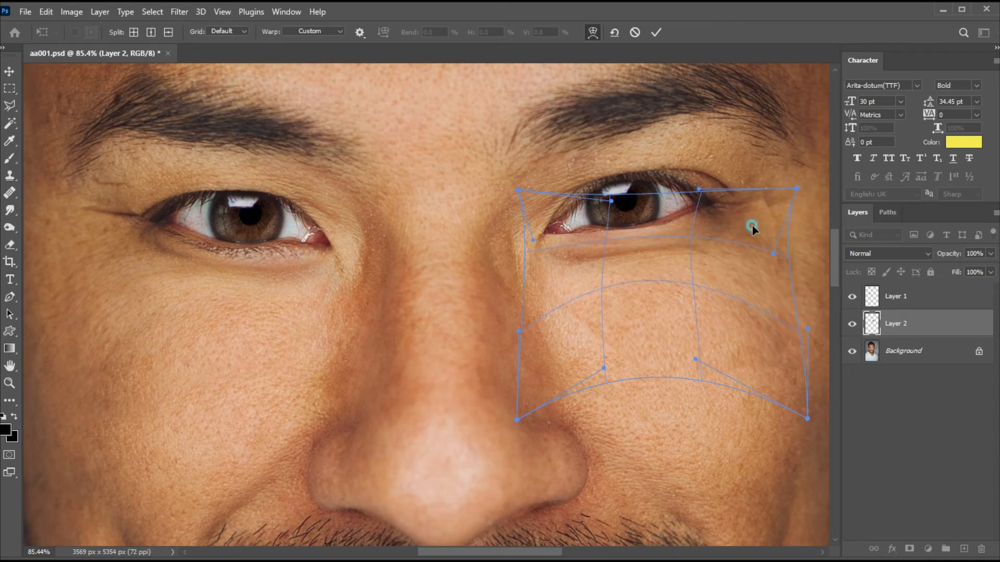
left_click_drag(577, 334, 564, 328)
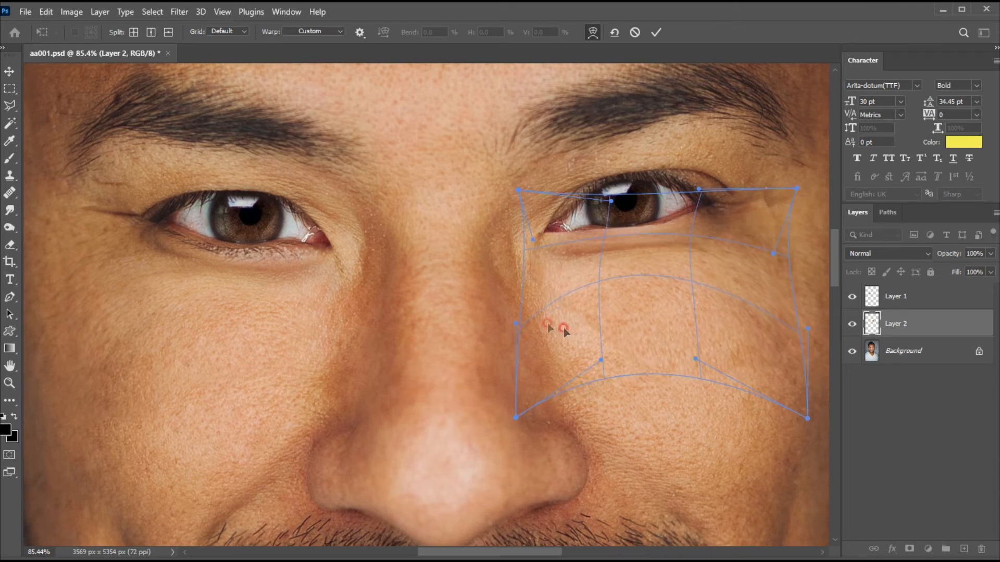
left_click_drag(657, 329, 631, 291)
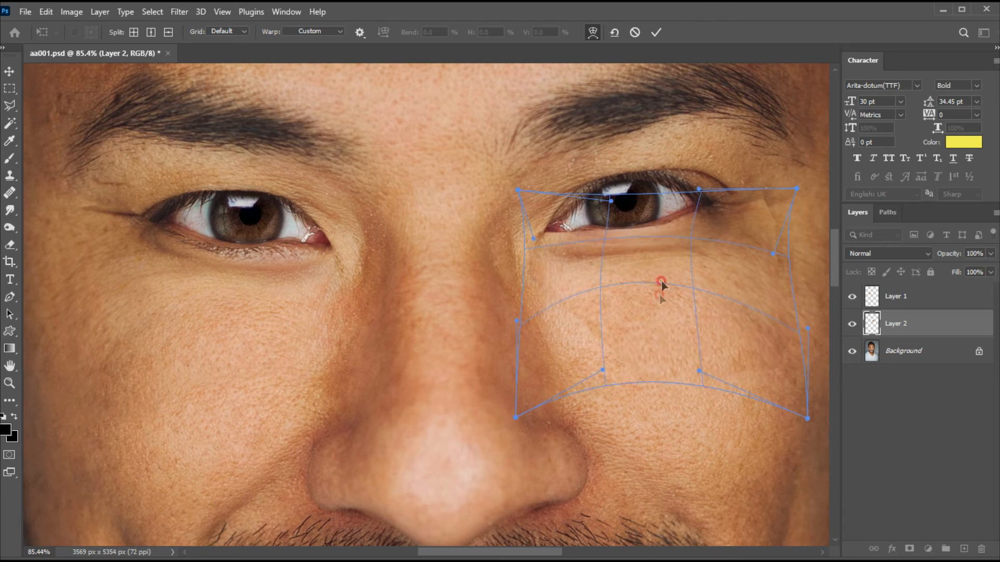
left_click(655, 34)
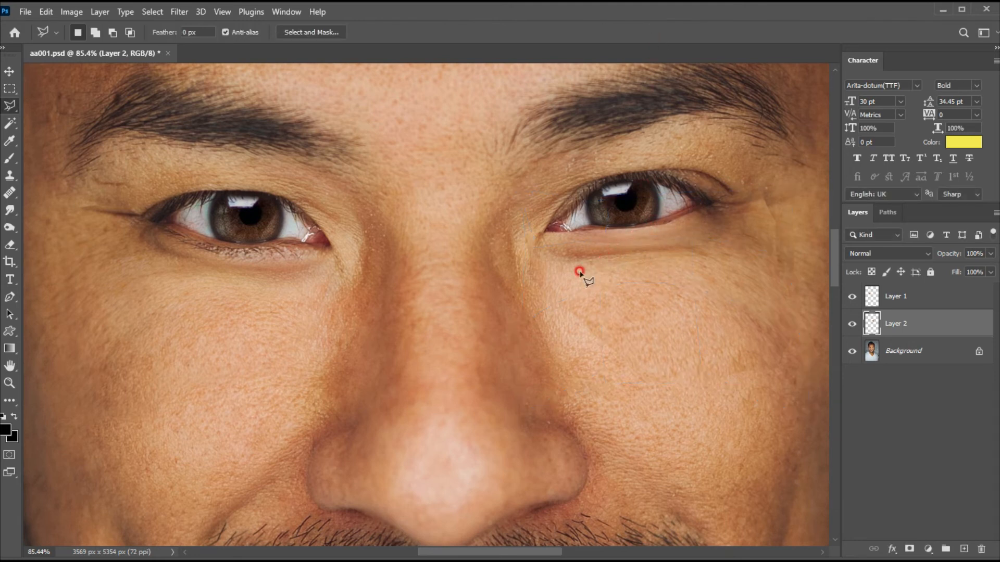
Blend the right-hand patch's edges between the nose and the inner eye corner with an enlarged Eraser brush
left_click(10, 245)
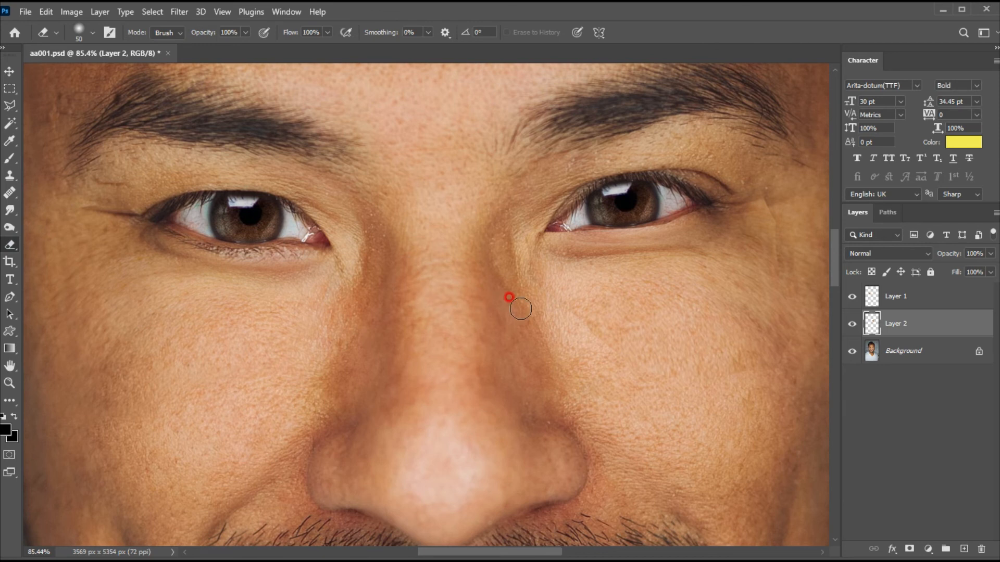
key("bracketright")
key("bracketright")
key("bracketright")
key("bracketright")
mouse_move(514, 284)
left_mouse_down()
mouse_move(531, 277)
mouse_move(550, 338)
mouse_move(724, 370)
mouse_move(772, 307)
mouse_move(783, 233)
mouse_move(767, 191)
mouse_move(793, 285)
mouse_move(781, 272)
mouse_move(728, 388)
mouse_move(684, 385)
mouse_move(577, 249)
mouse_move(547, 231)
mouse_move(630, 237)
mouse_move(715, 206)
mouse_move(626, 217)
mouse_move(704, 206)
mouse_move(592, 205)
mouse_move(545, 223)
left_mouse_up()
Erase the patch along the right-hand eye's lower lid with a 50 px Eraser to restore the lashes, and switch to the Move tool
key("bracketleft")
key("bracketleft")
key("bracketleft")
key("bracketleft")
left_click_drag(616, 183, 604, 197)
left_click_drag(662, 179, 671, 205)
left_click_drag(560, 174, 567, 193)
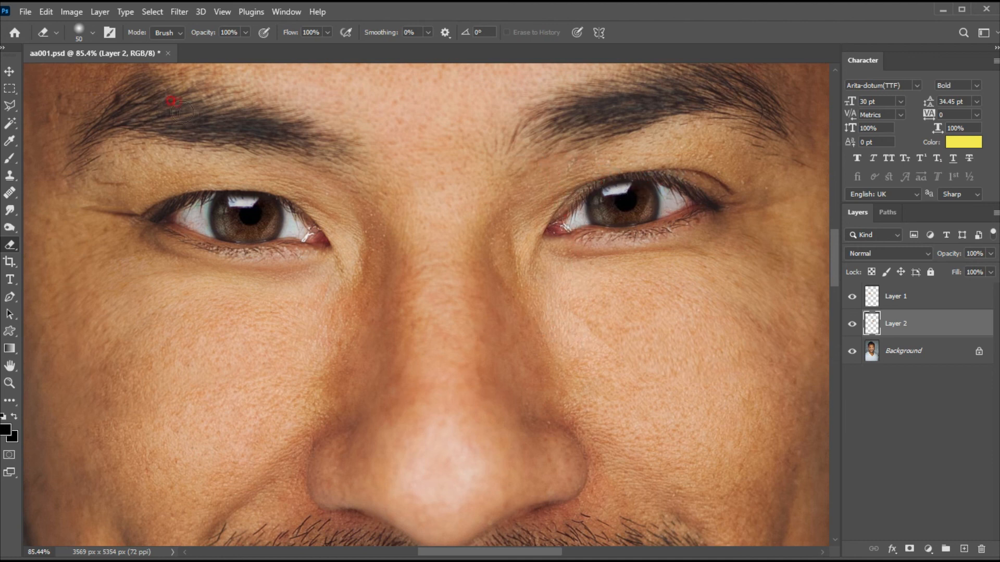
left_click(11, 73)
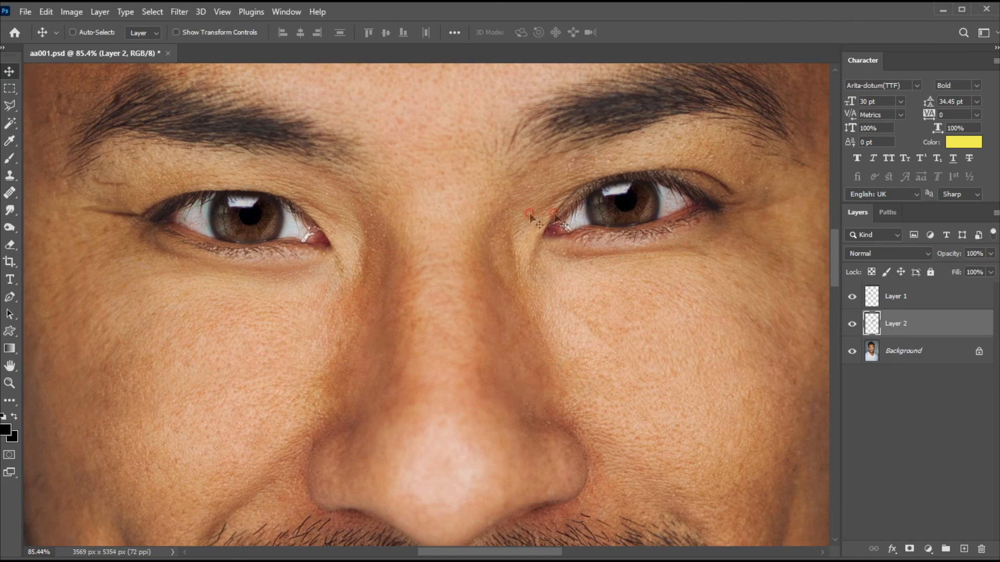